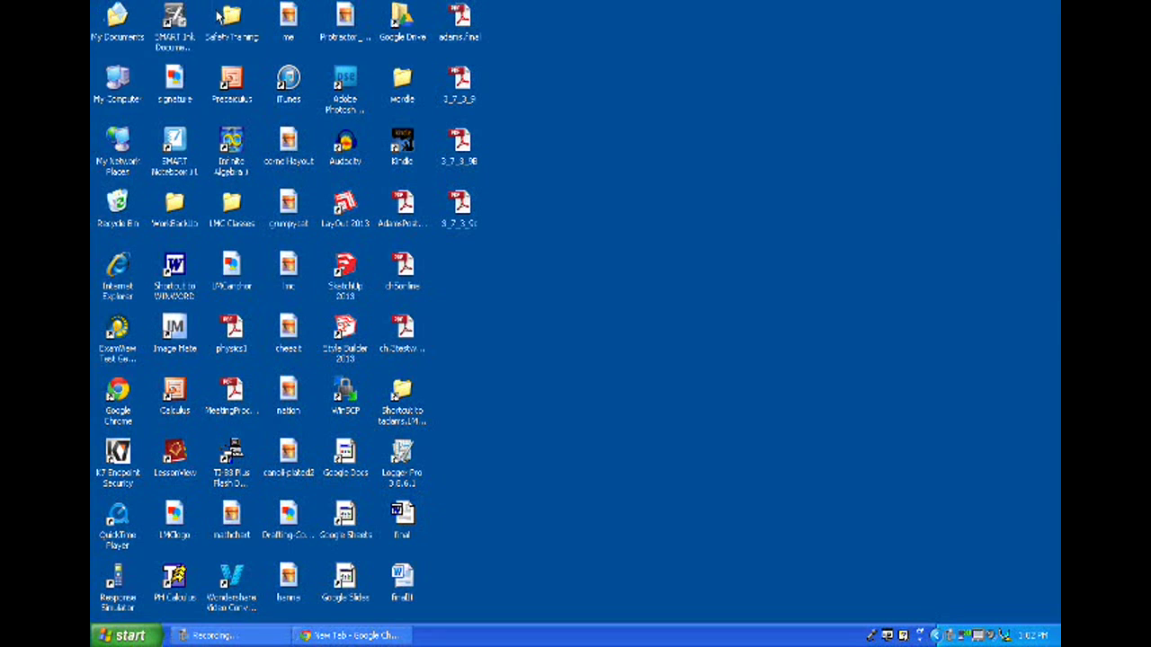
- Restore the minimized Chrome window from the taskbar to show the Google new-tab page
click(385, 635)
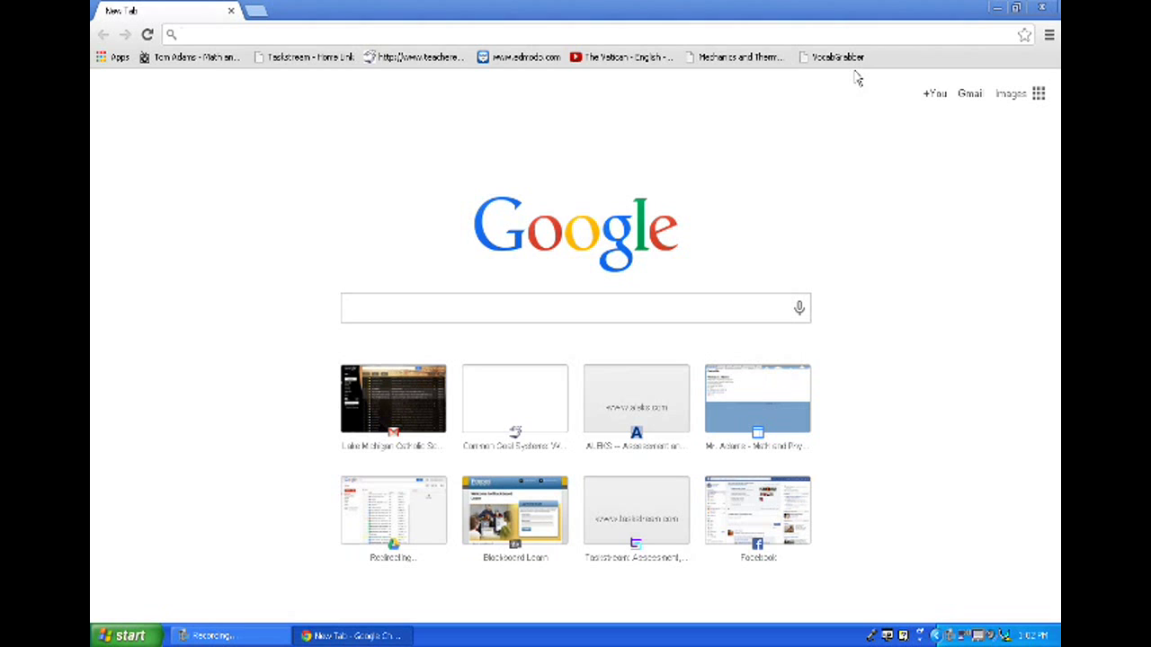
- Go to Gmail, sign in with the saved school account and password, and open the LMC Letterhead email
click(1040, 97)
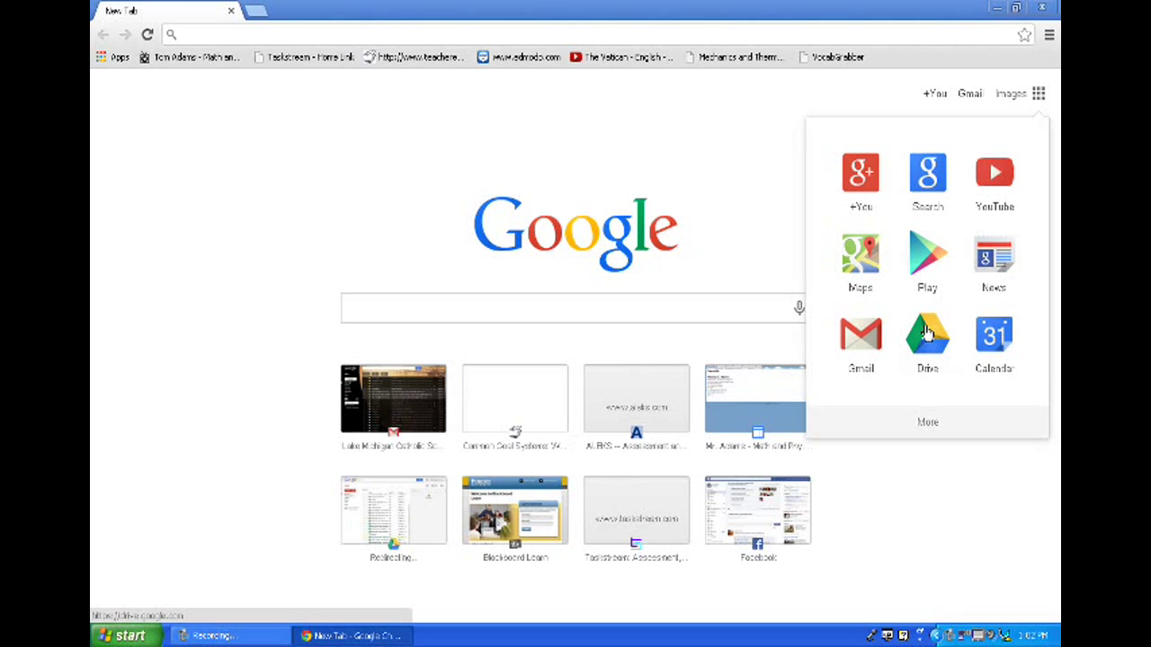
click(881, 340)
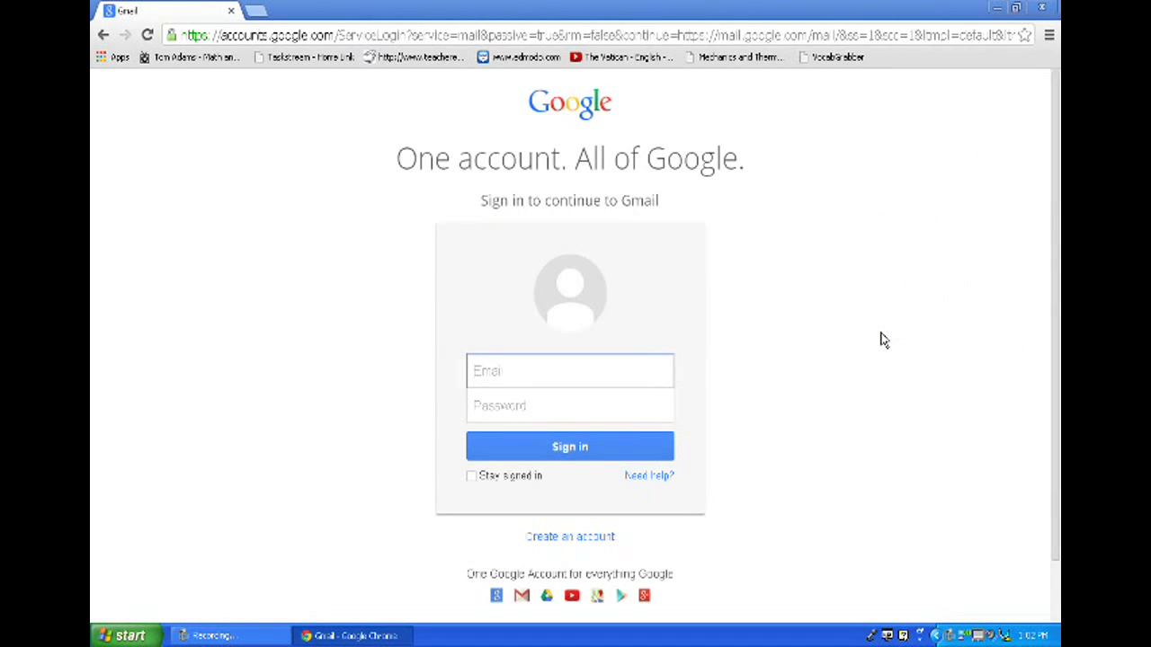
text(ta)
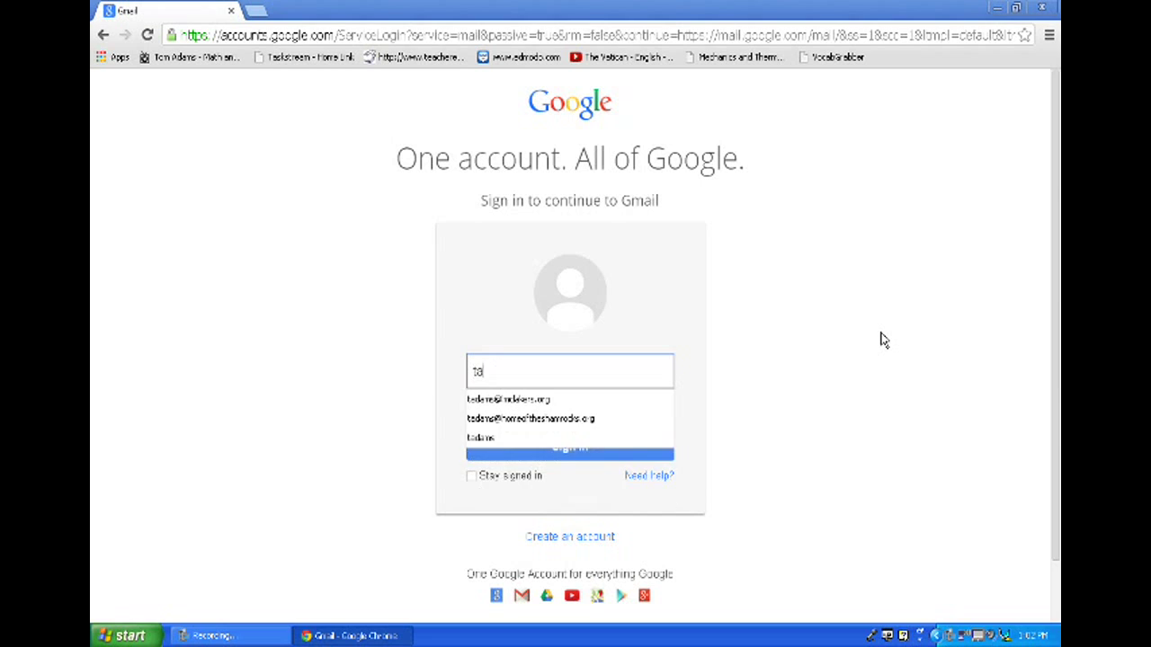
key(Down)
key(Down)
key(Up)
key(Tab)
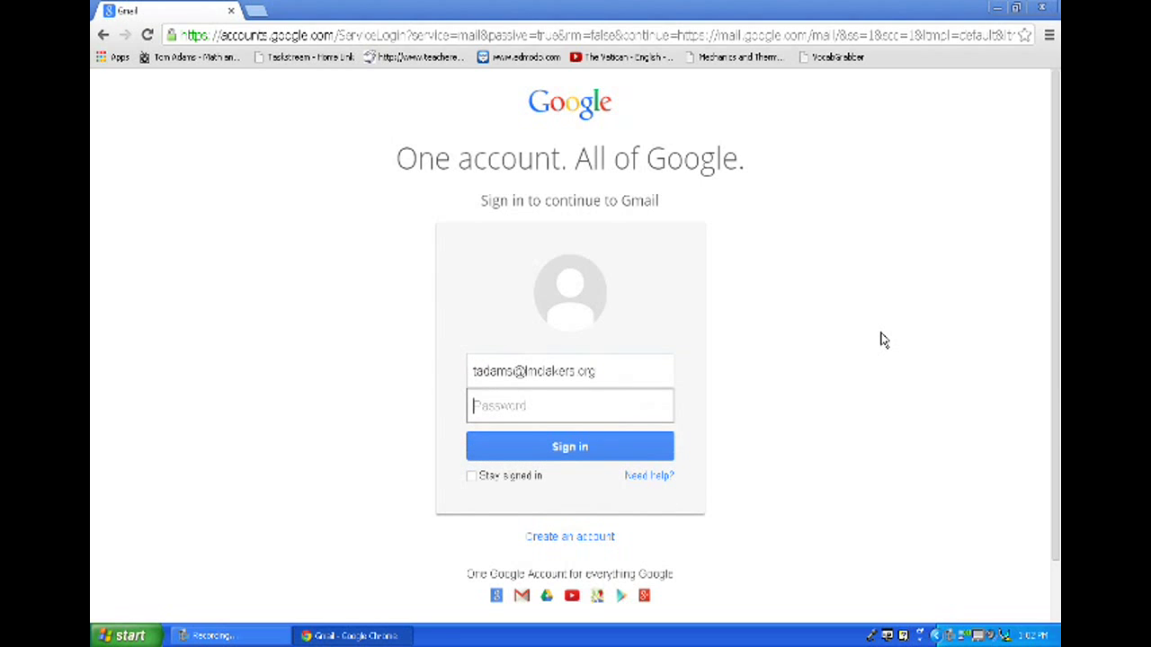
text(•••••••••)
key(Return)
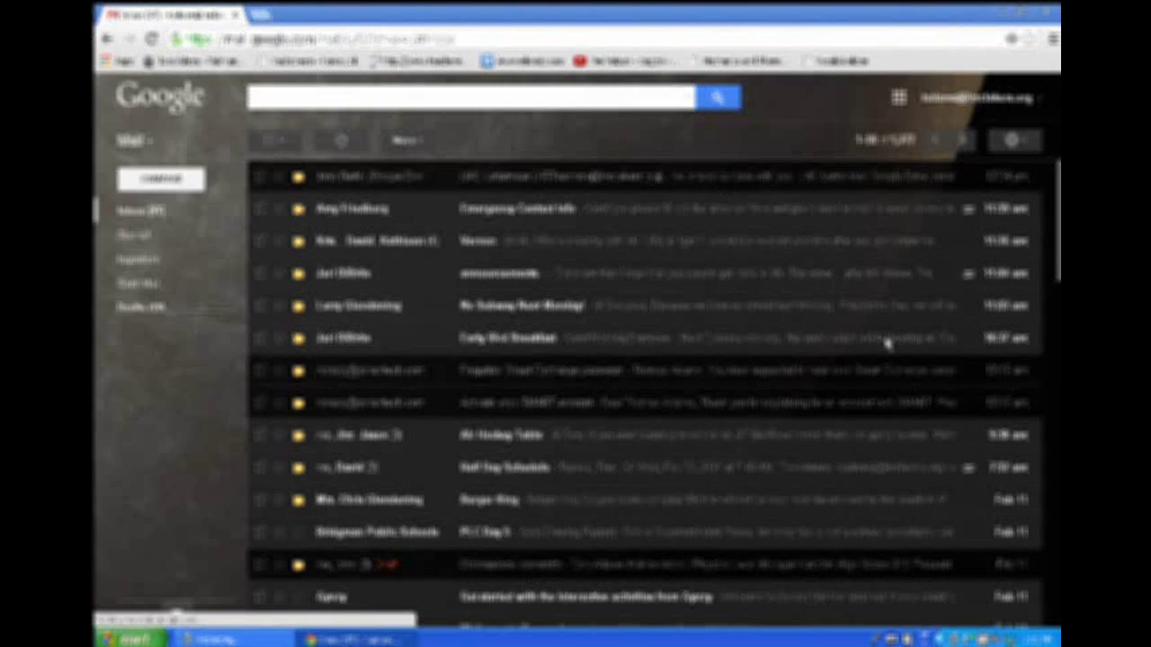
click(629, 180)
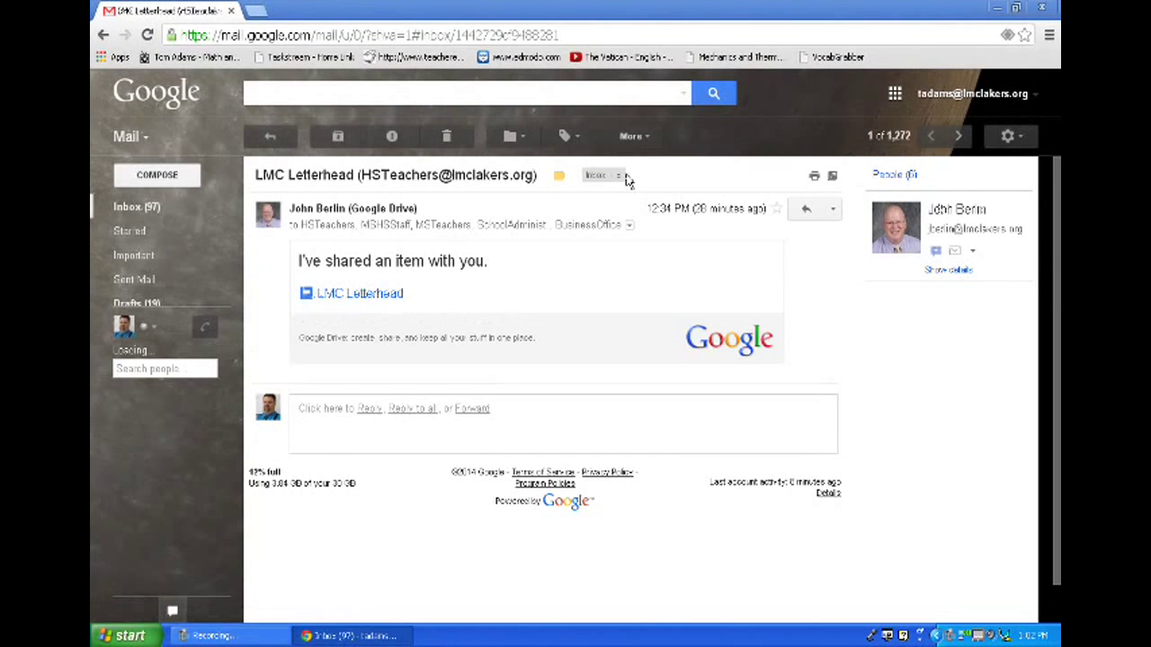
- Open the shared LMC Letterhead document from the link in the email
click(396, 297)
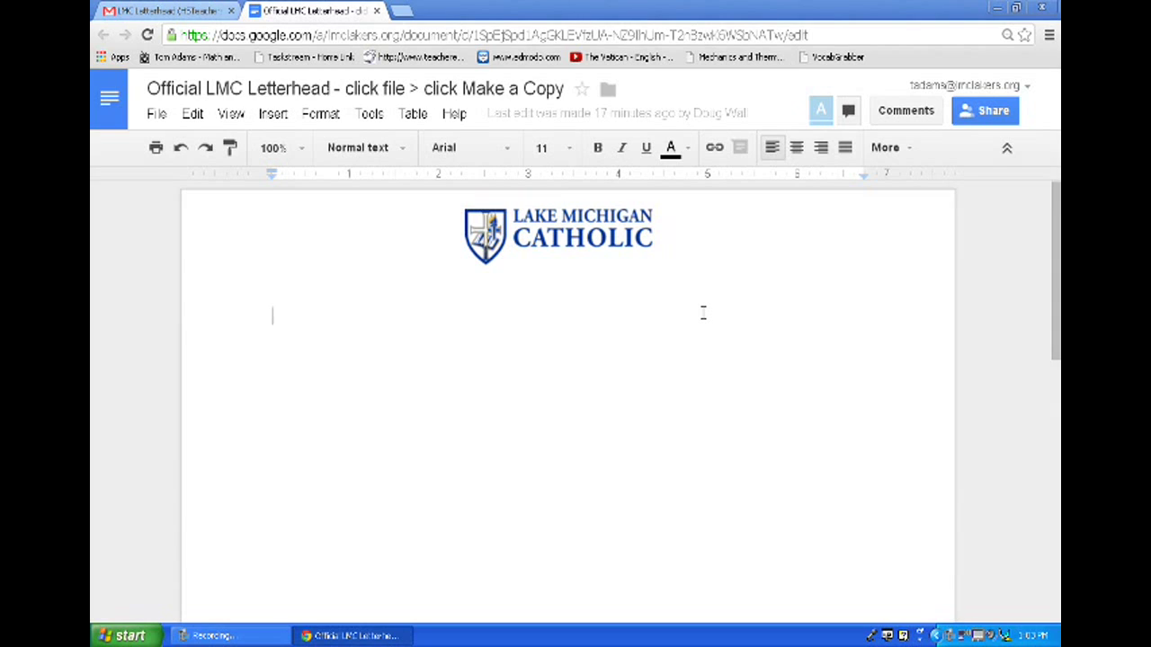
- Start a copy of the letterhead with File > Make a copy, naming it 'LMC Letterhead'
click(156, 117)
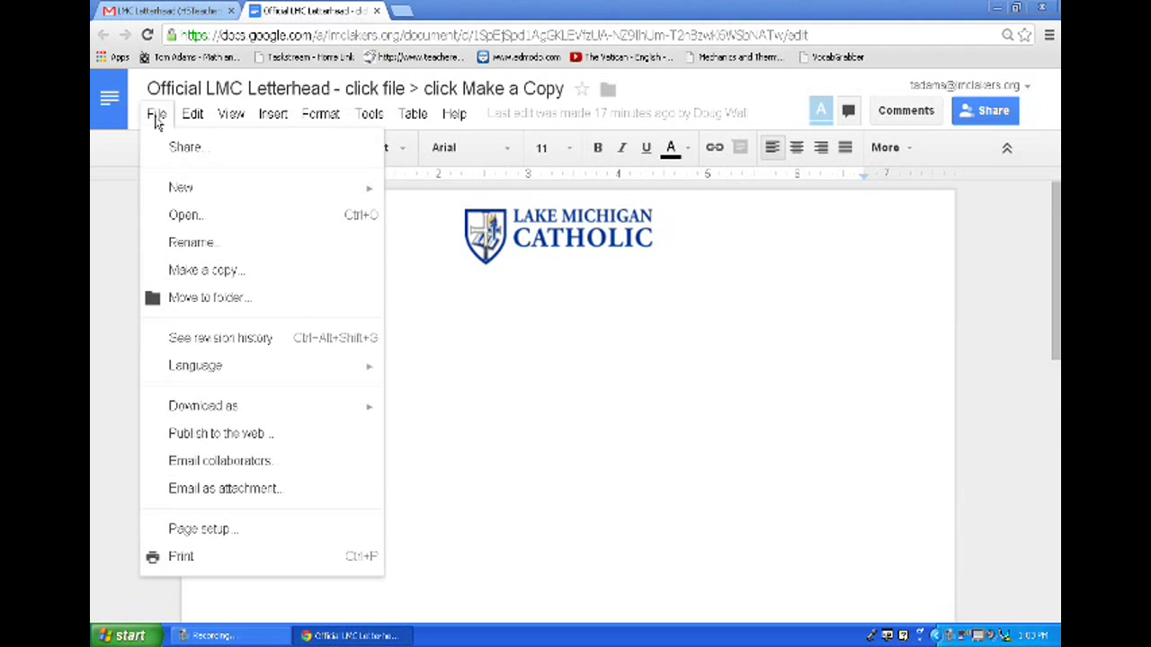
click(184, 271)
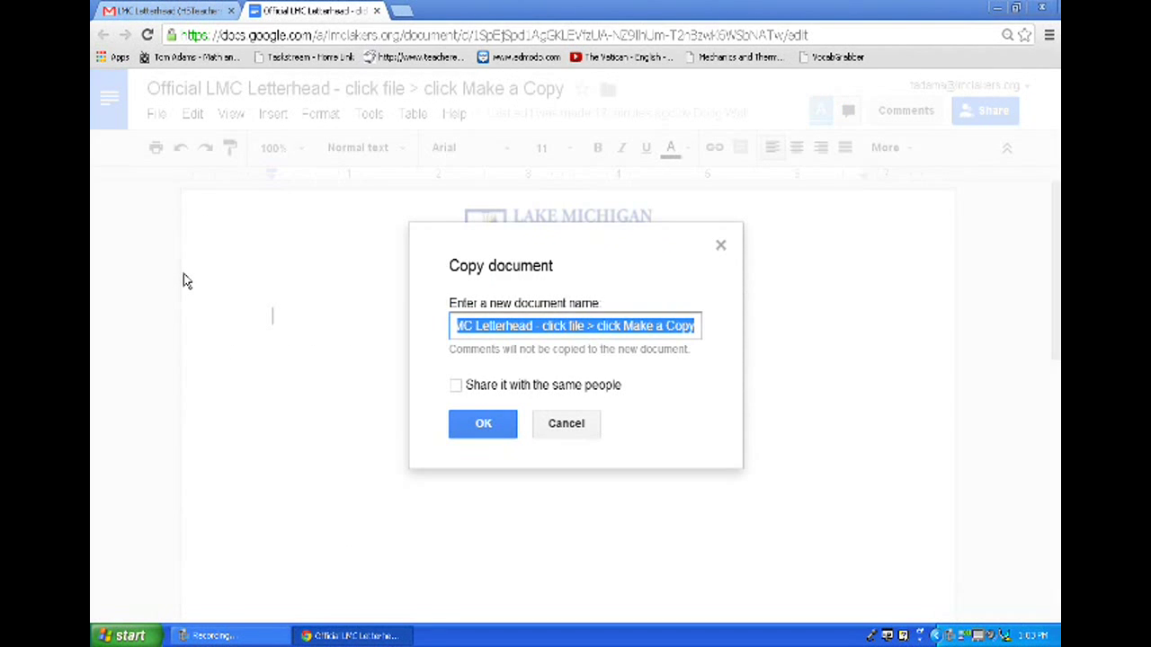
text(Linc)
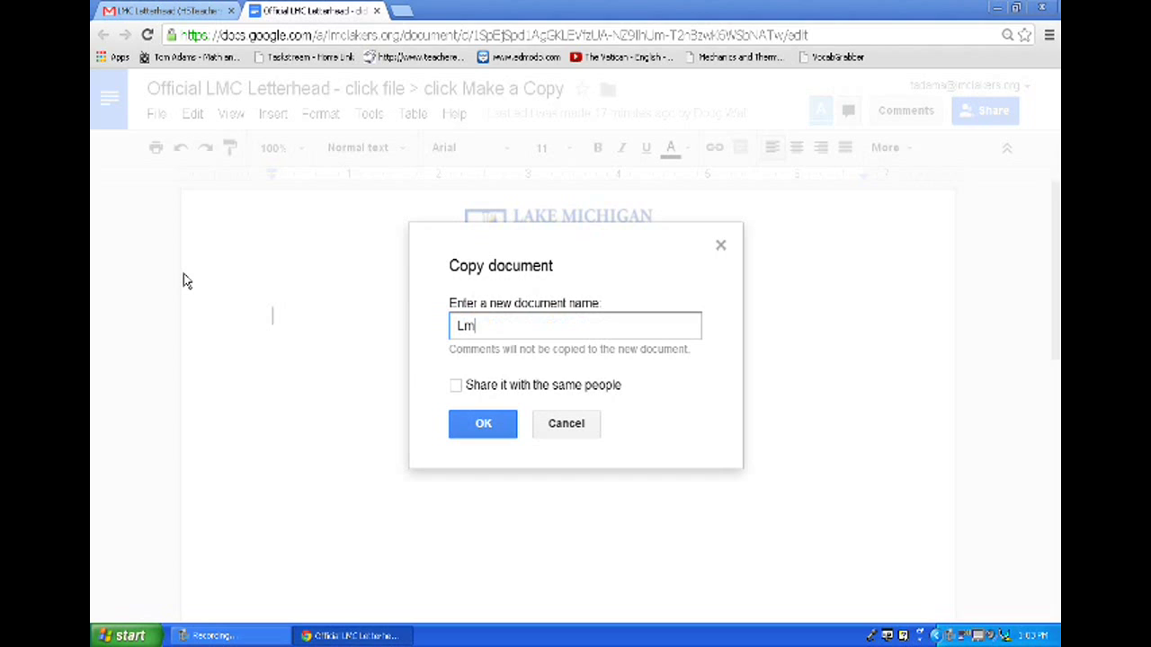
key(BackSpace)
key(BackSpace)
key(BackSpace)
text(MC Letterhead)
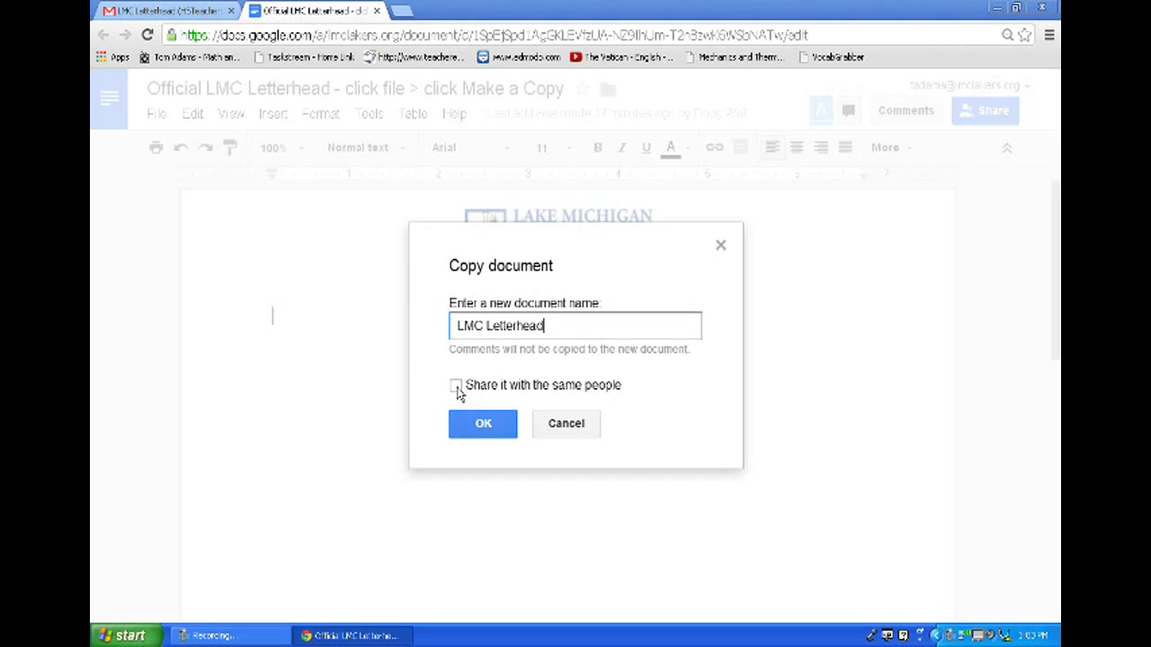
- Create the 'LMC Letterhead' copy and compare it with the original document in the other tab
click(483, 428)
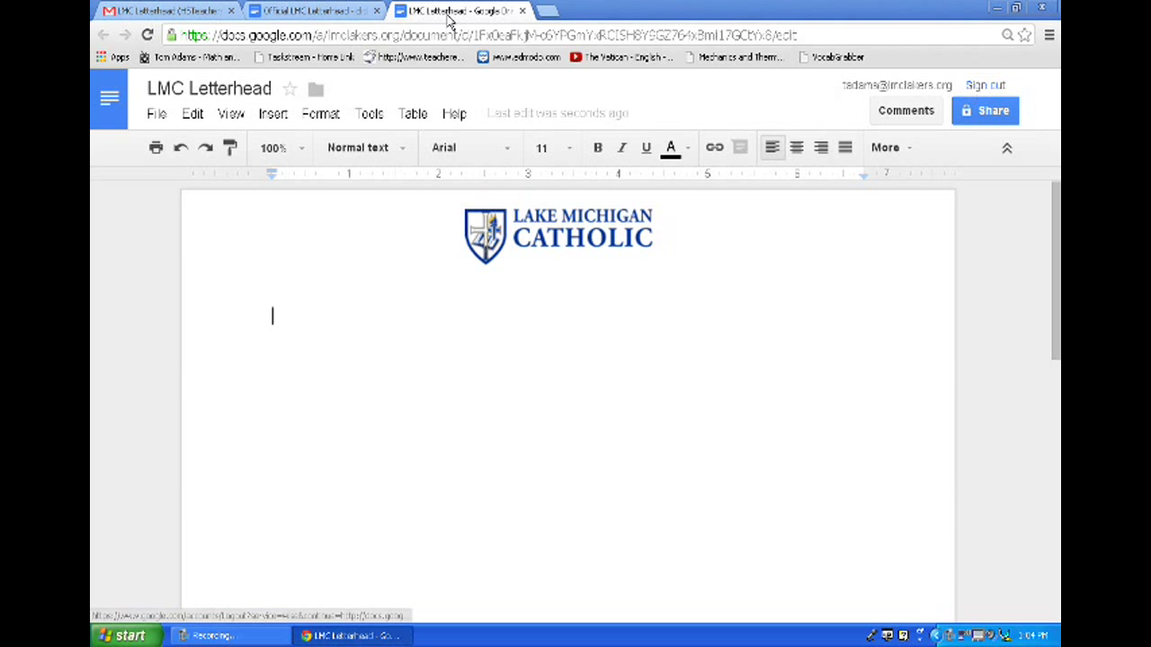
click(288, 11)
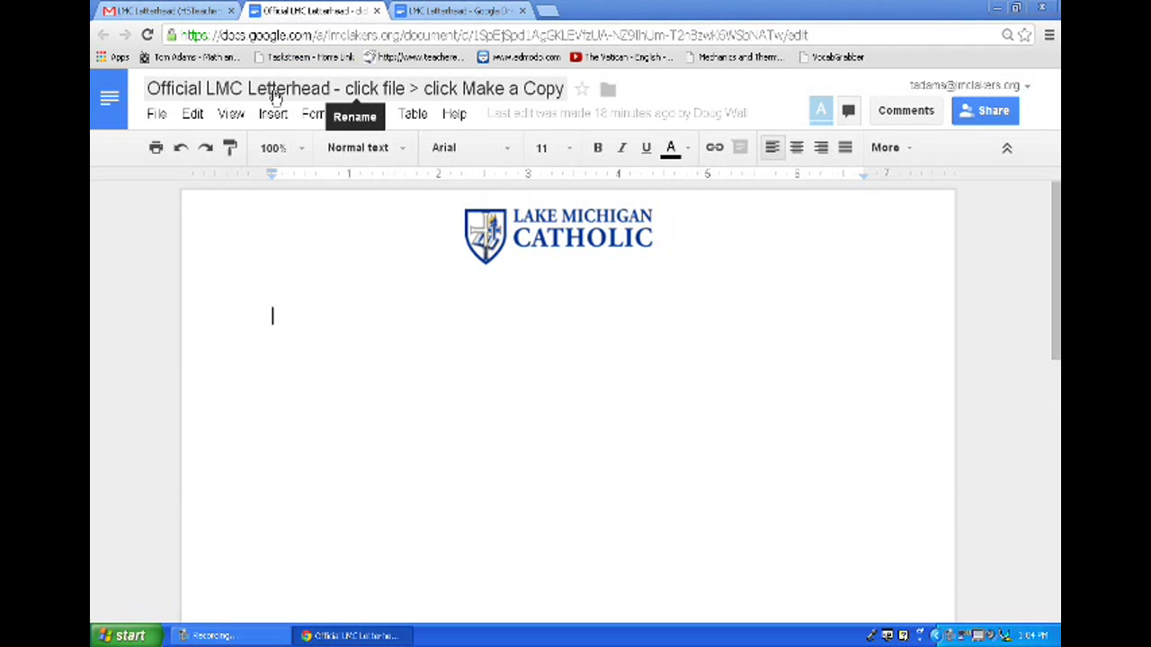
click(430, 14)
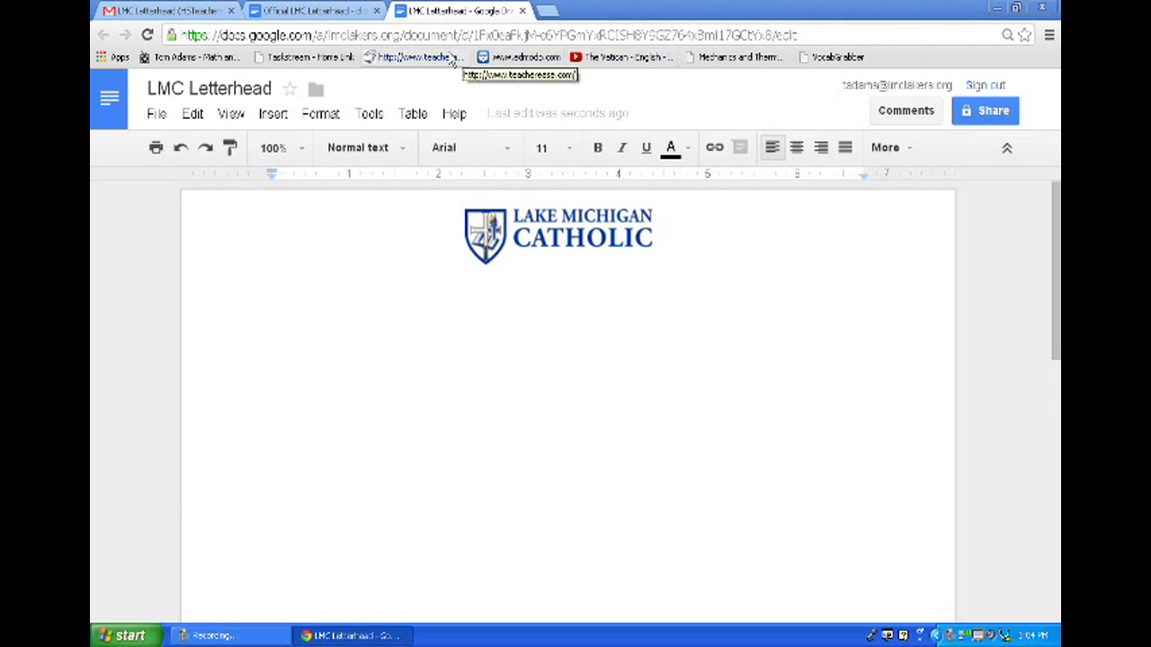
click(112, 59)
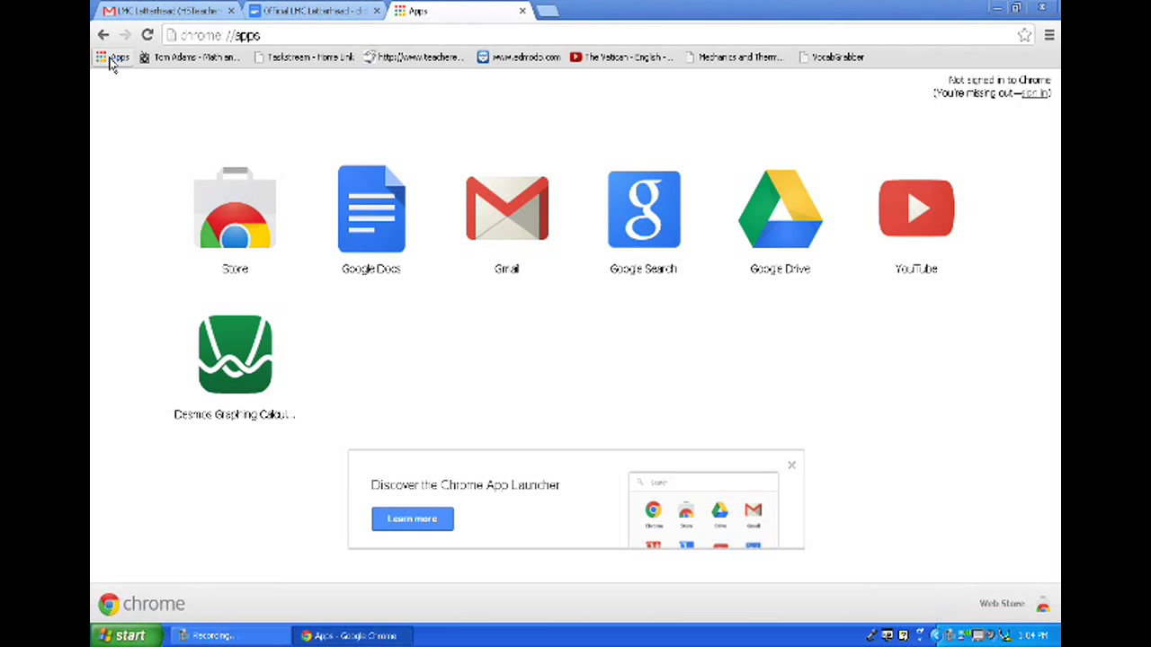
- Open Google Drive and scroll the file list to the Momentum Lab - teamname - elastic spreadsheet
click(774, 223)
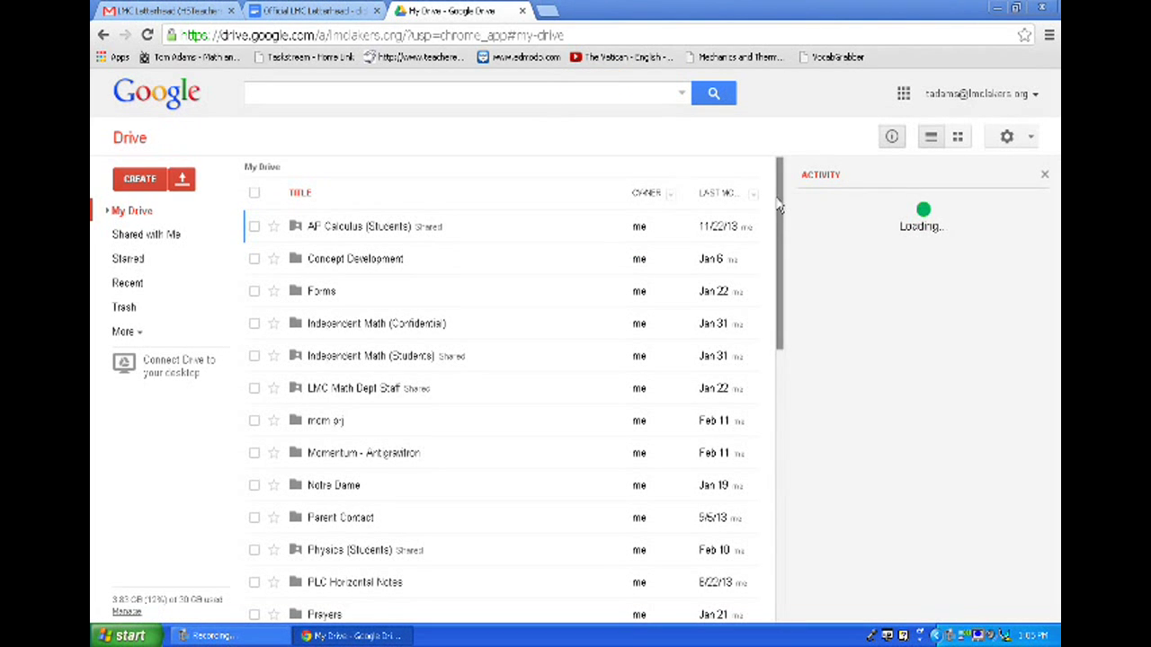
drag(782, 207, 781, 414)
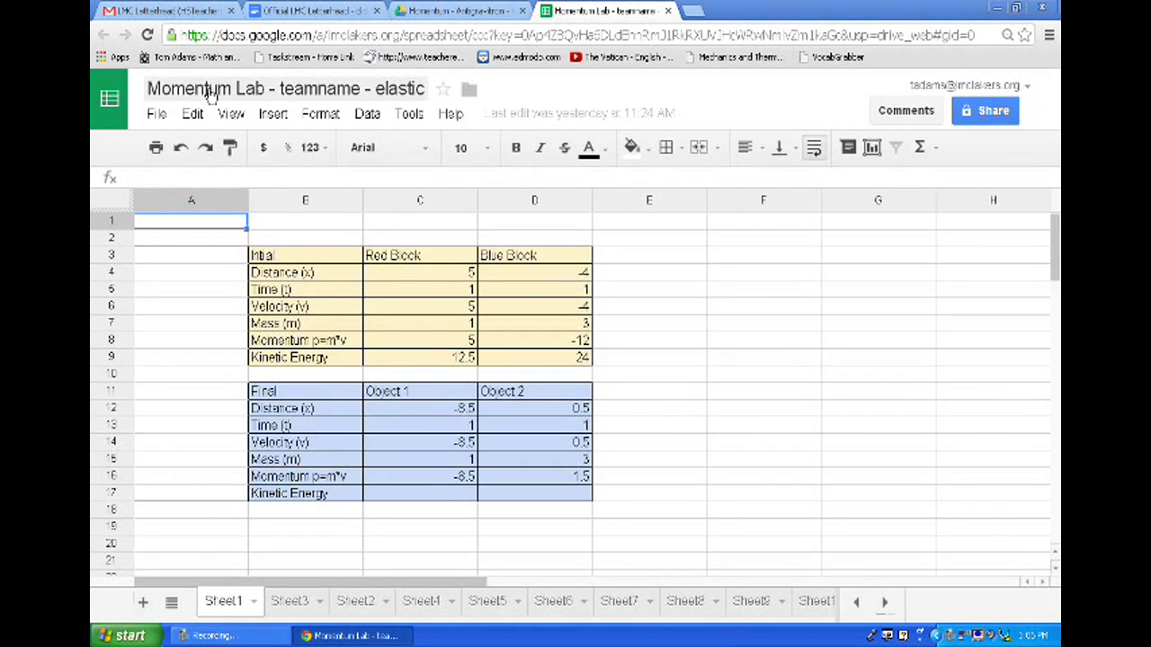
- Make a copy of the Momentum Lab spreadsheet named 'whatever I want, goes to my godgle drive'
click(156, 118)
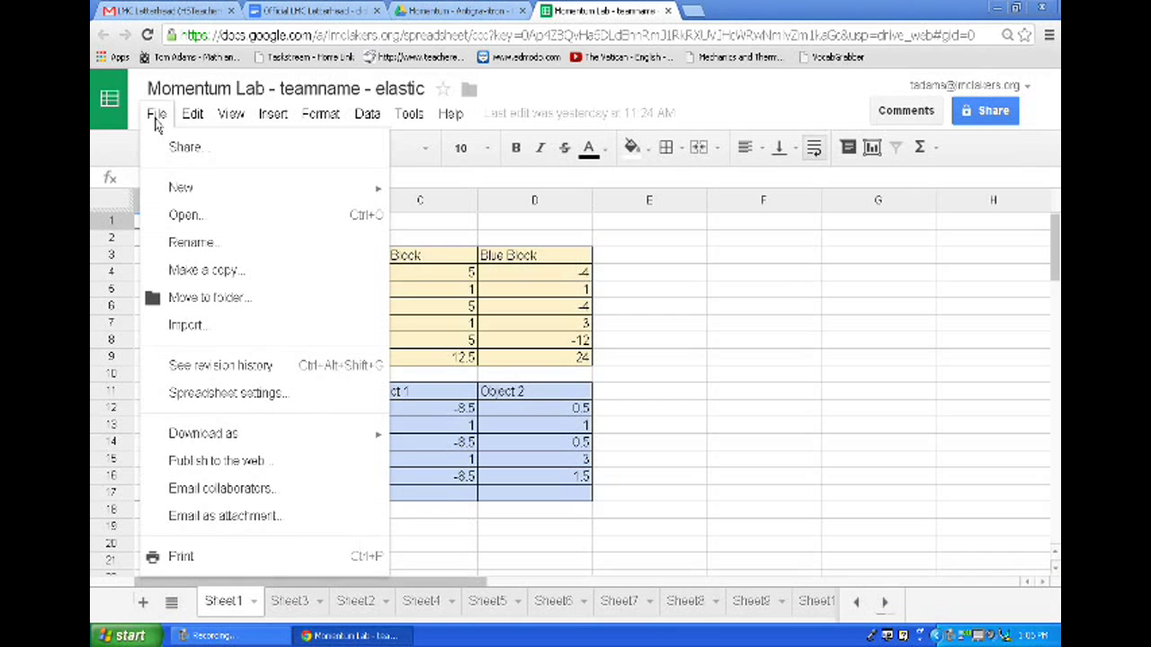
click(184, 272)
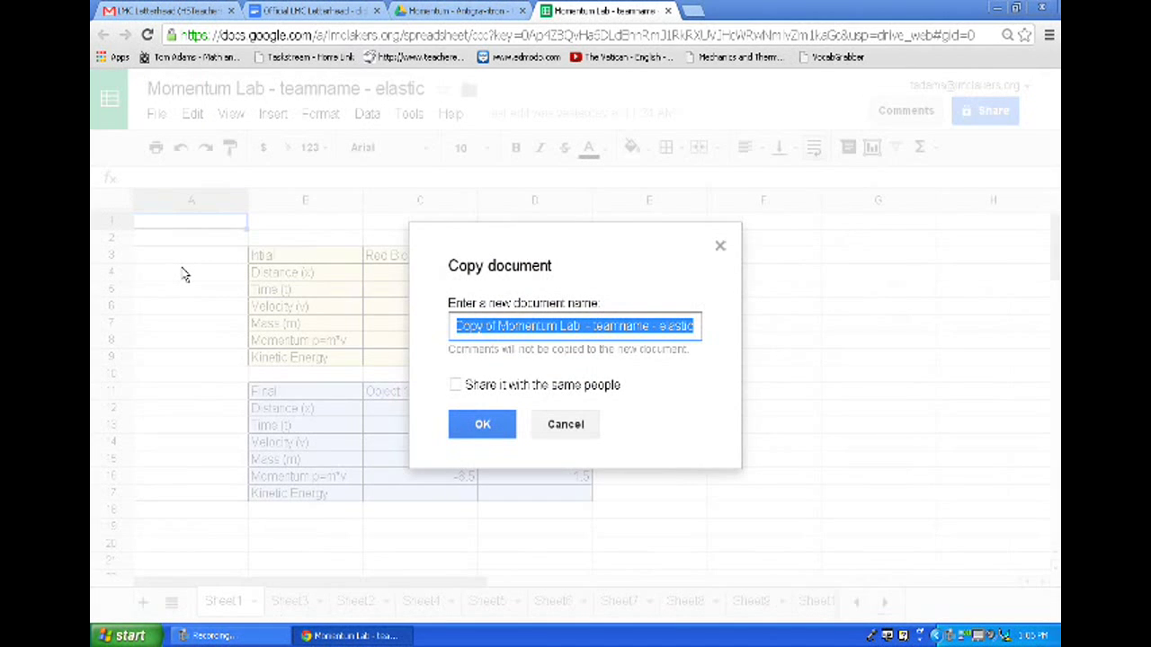
text(whatever I want)
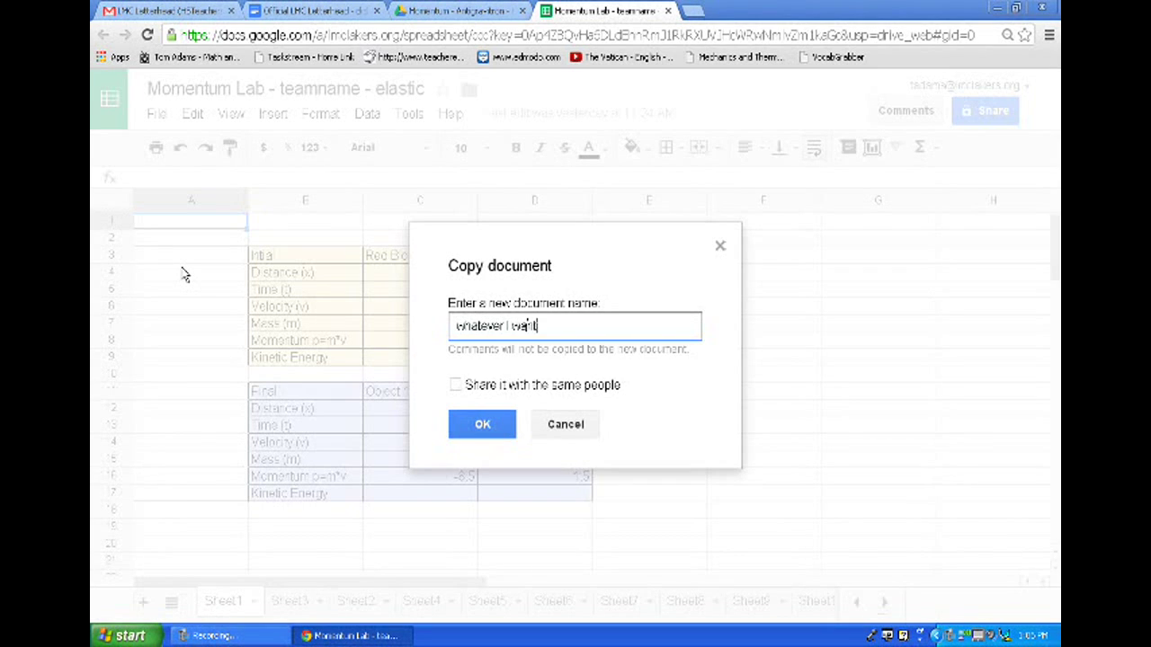
text(, goes to my god)
text(gle drive)
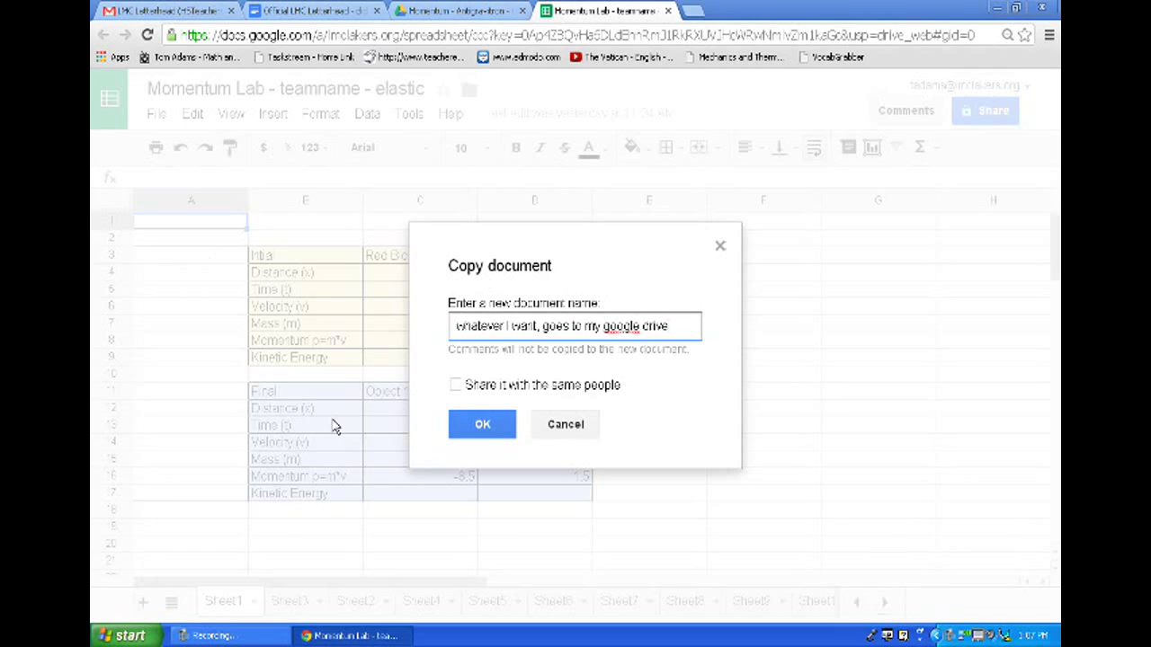
click(479, 425)
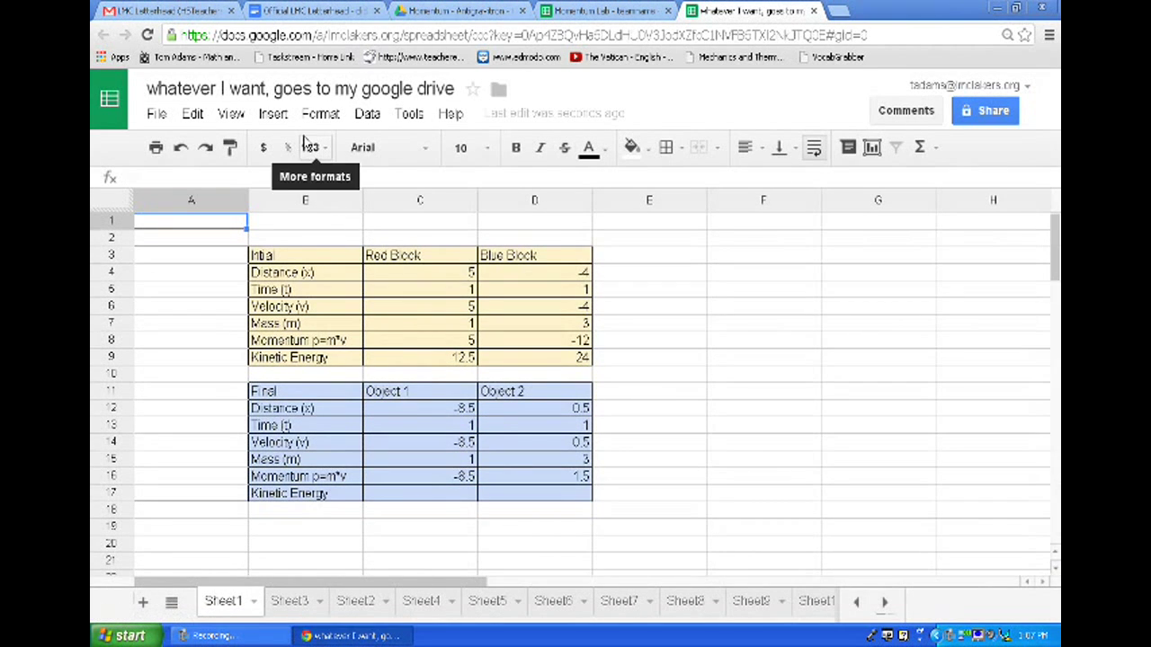
click(568, 12)
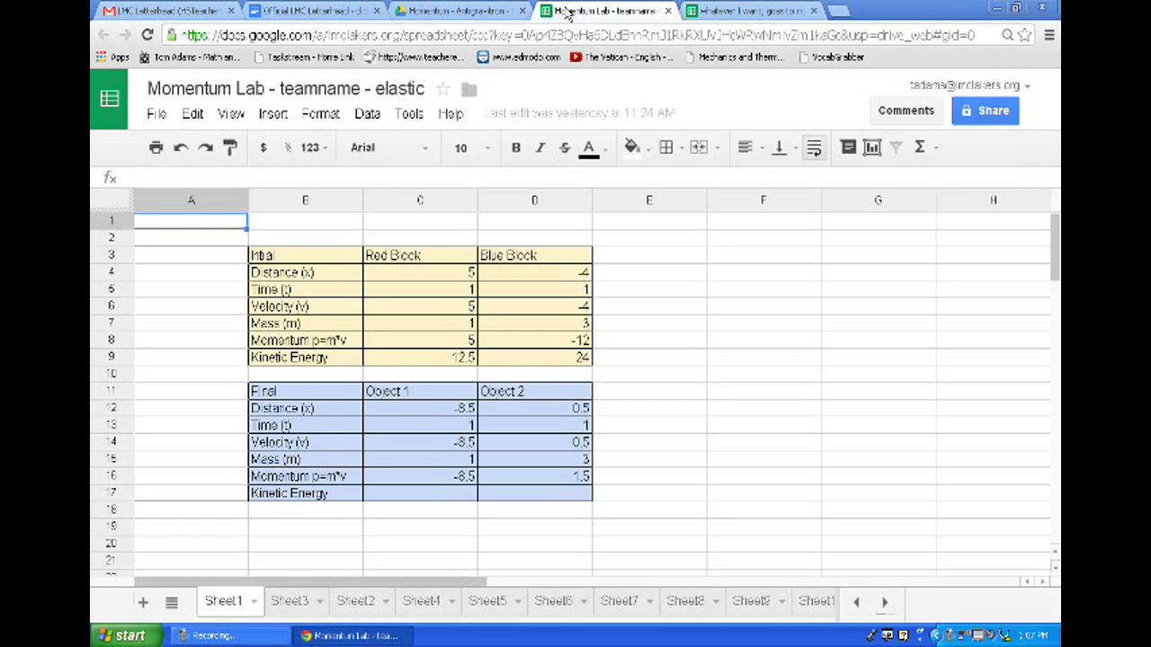
click(720, 11)
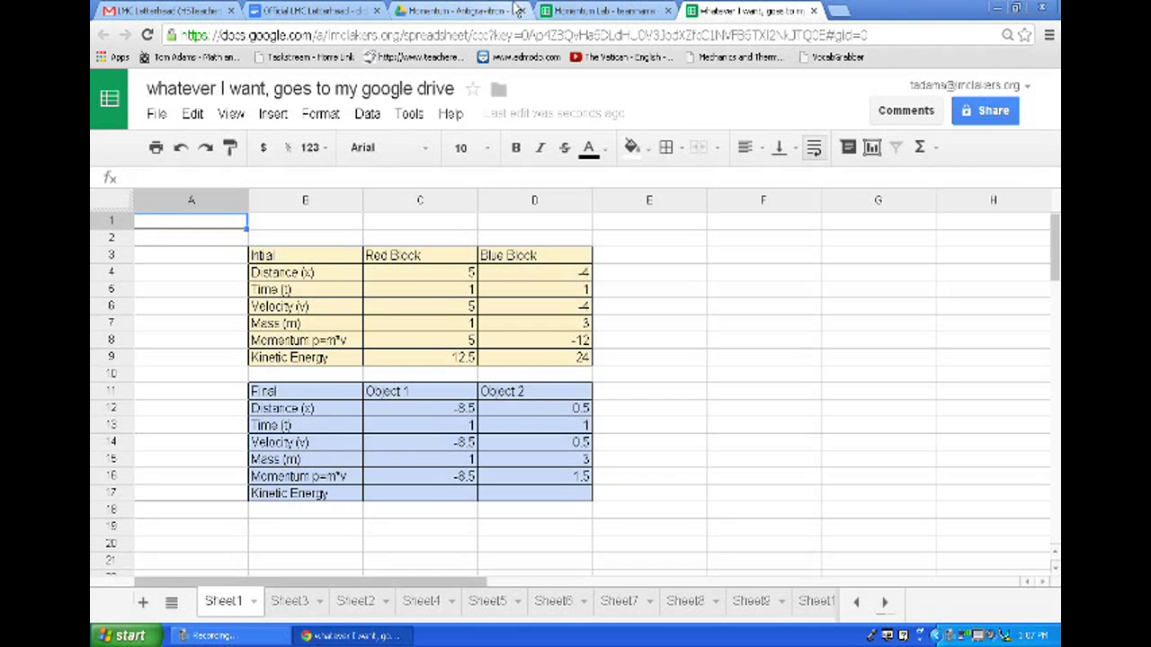
click(268, 638)
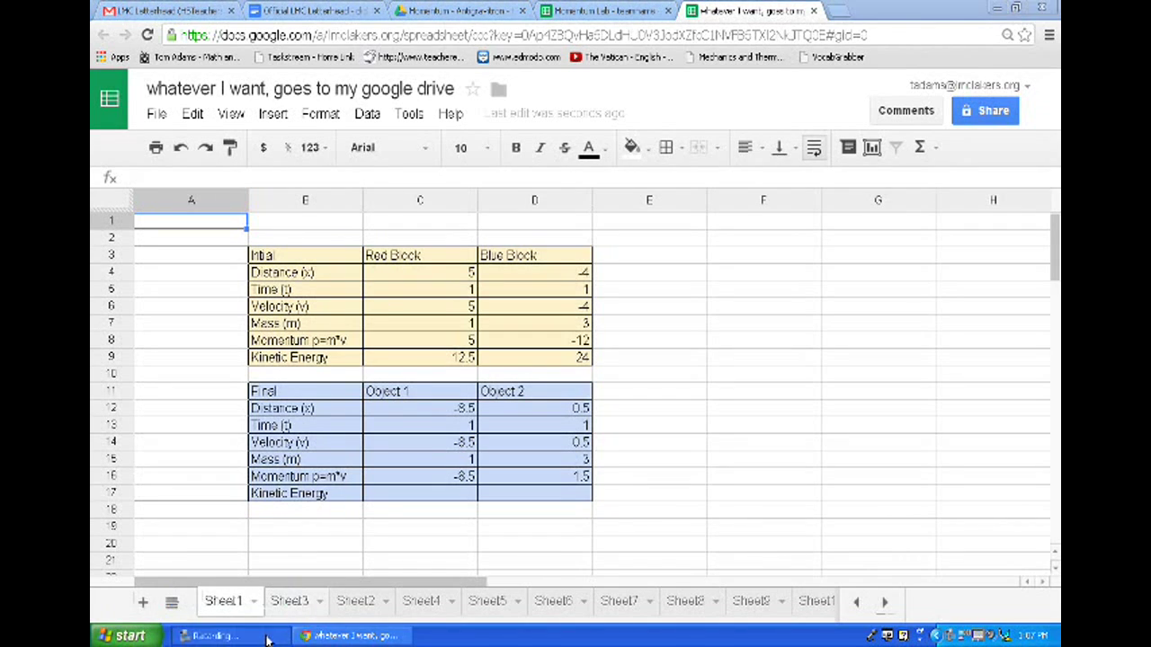